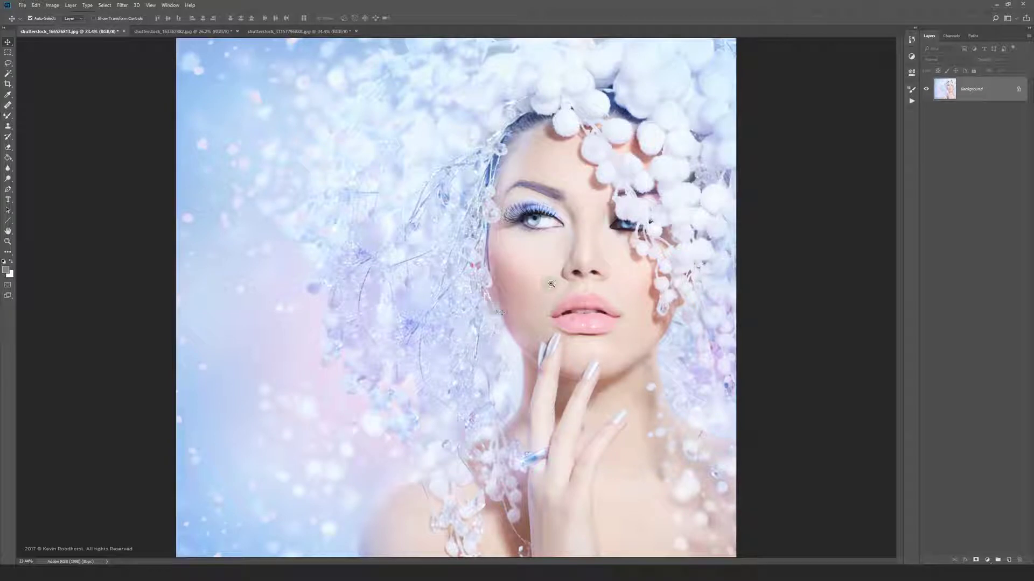
Examine the facial skin texture up close in the first two open portrait images.
left_click_drag(568, 286, 609, 305)
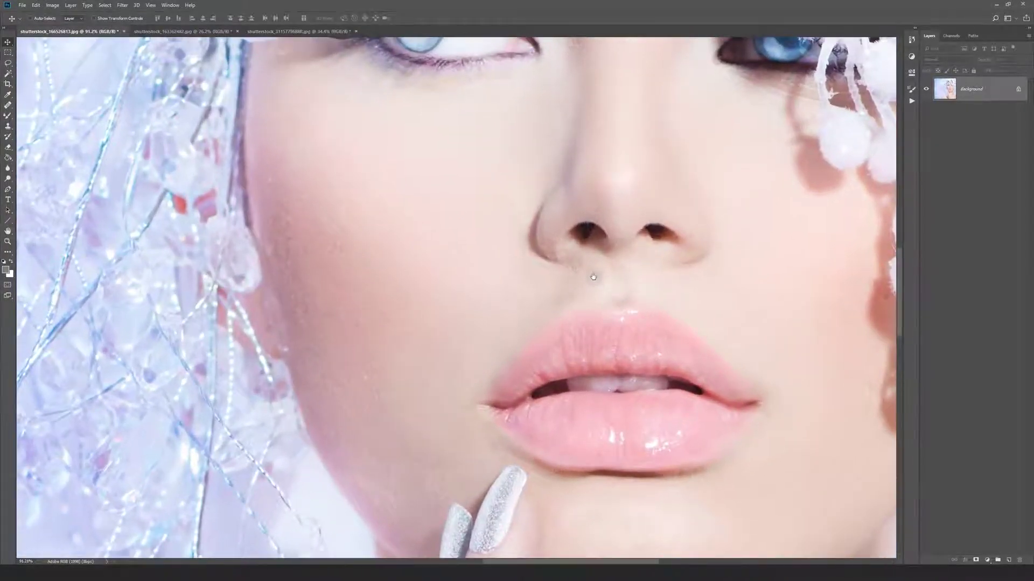
left_click_drag(691, 203, 703, 434)
left_click_drag(607, 306, 580, 178)
left_click_drag(595, 293, 566, 296)
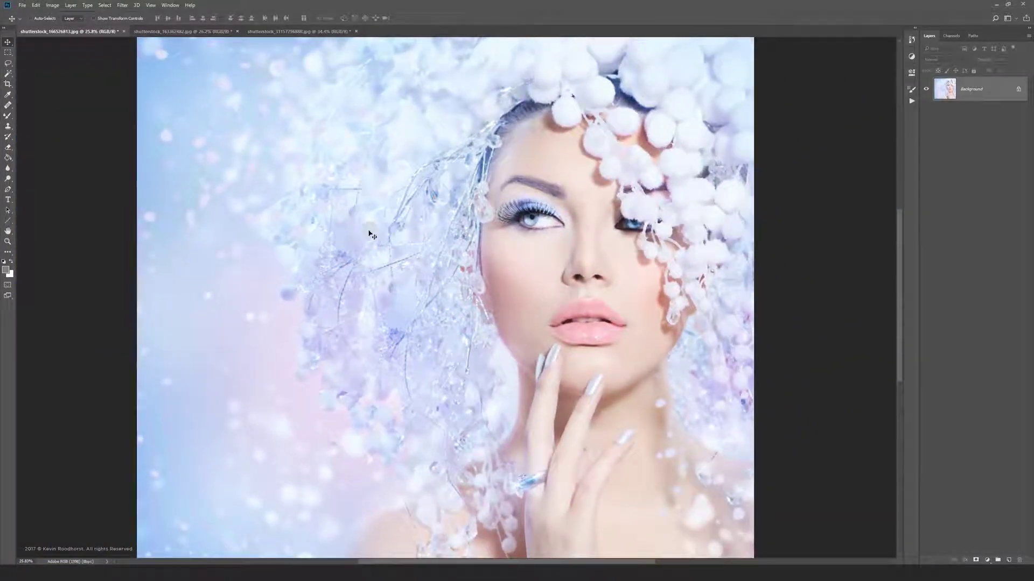
left_click(201, 33)
key("ctrl+space")
left_click_drag(619, 218, 641, 241)
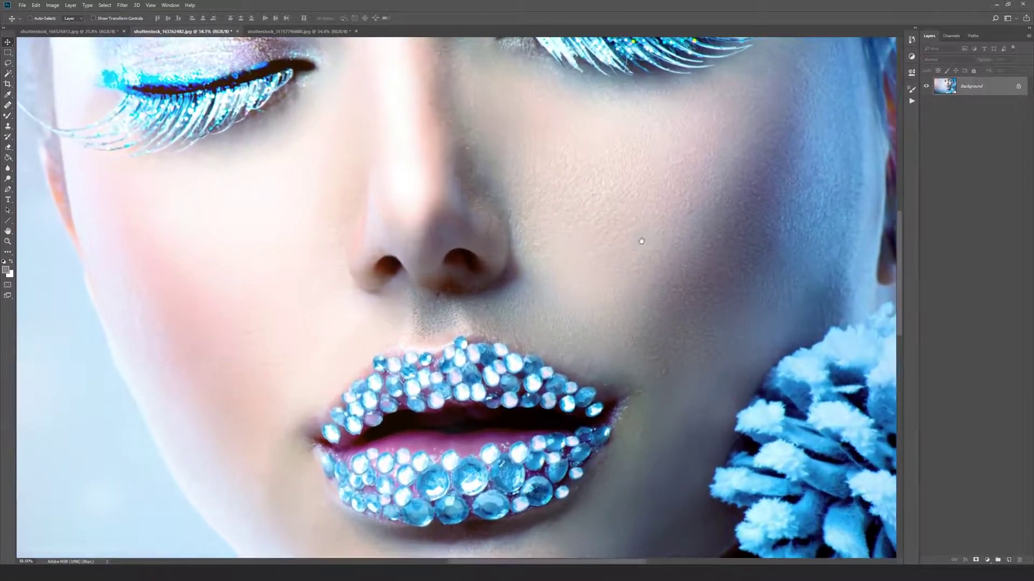
mouse_move(658, 190)
left_mouse_down()
mouse_move(671, 261)
mouse_move(644, 359)
mouse_move(658, 207)
left_mouse_up()
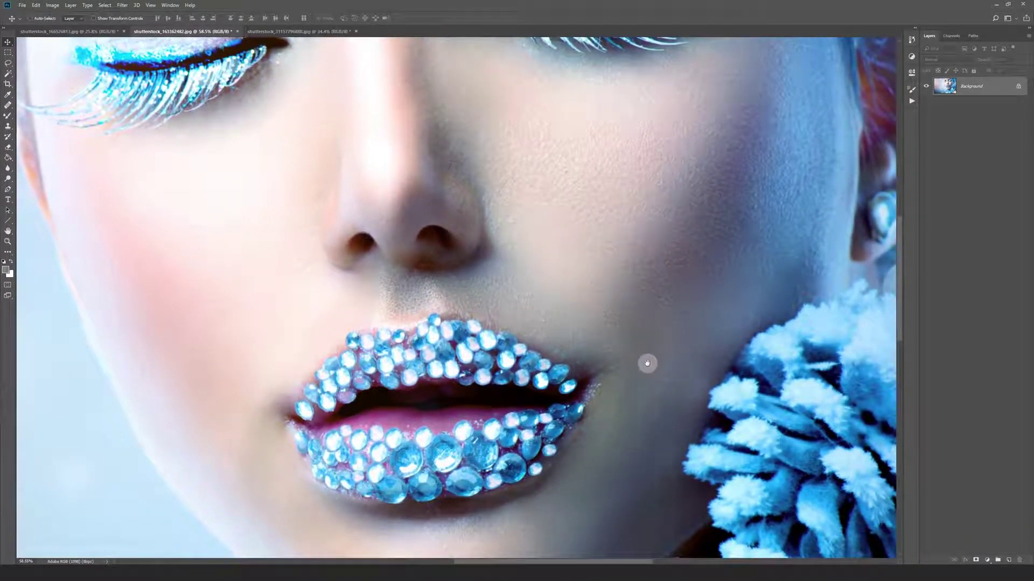
left_click_drag(646, 362, 624, 276)
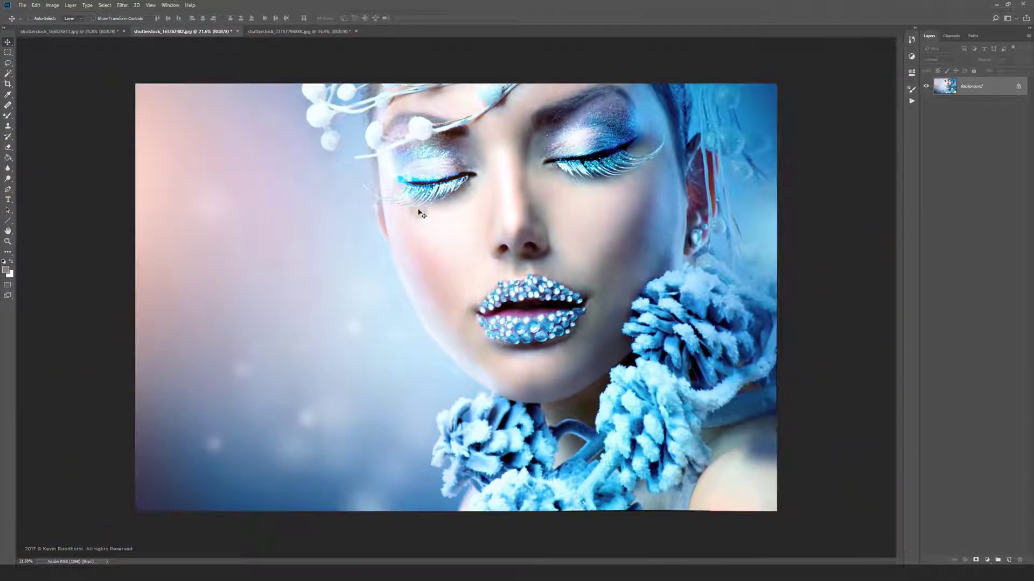
Switch to the third open image, the smiling woman's portrait, and duplicate its Background layer twice.
left_click(282, 32)
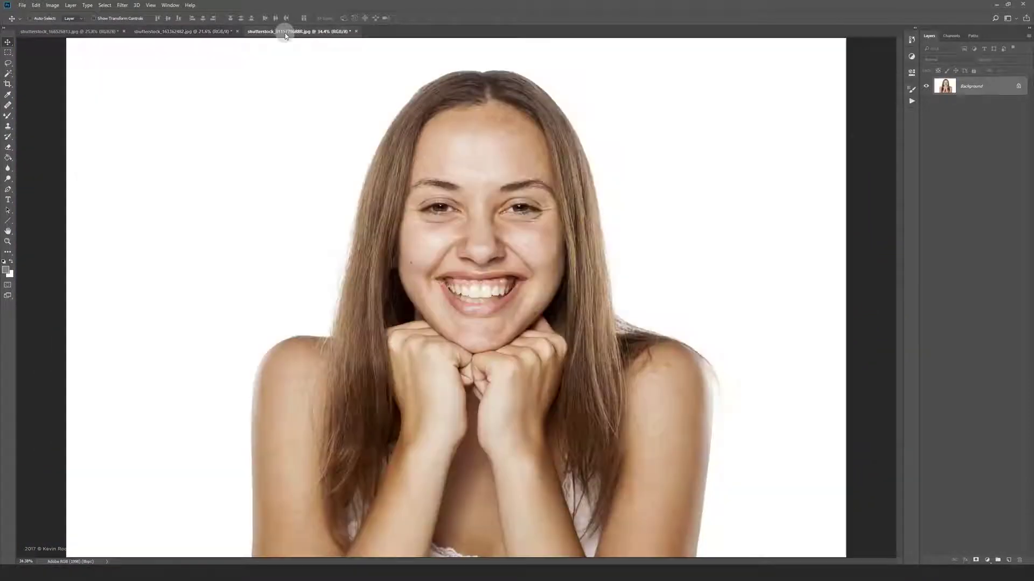
left_click(524, 331)
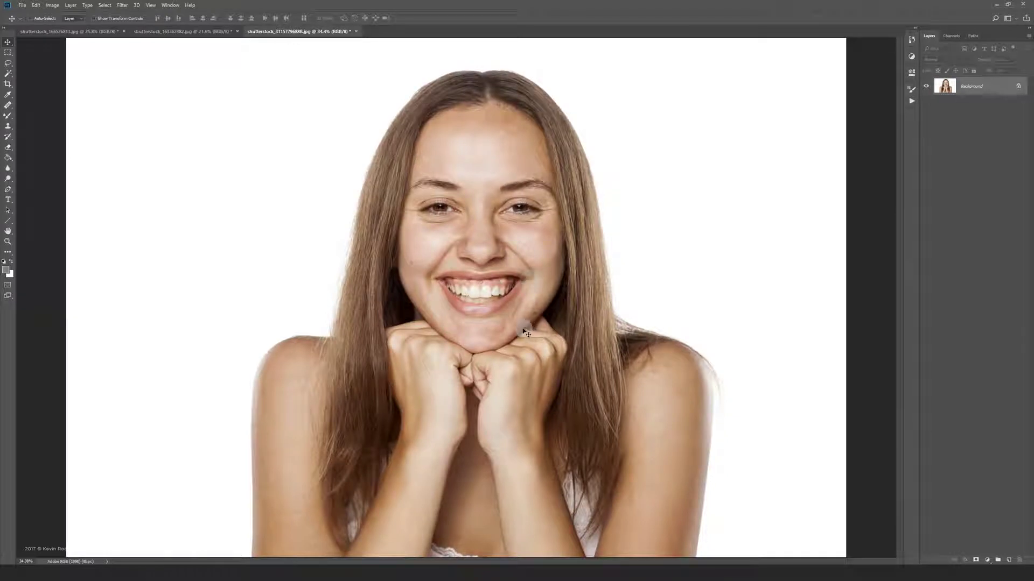
left_click_drag(503, 329, 565, 391)
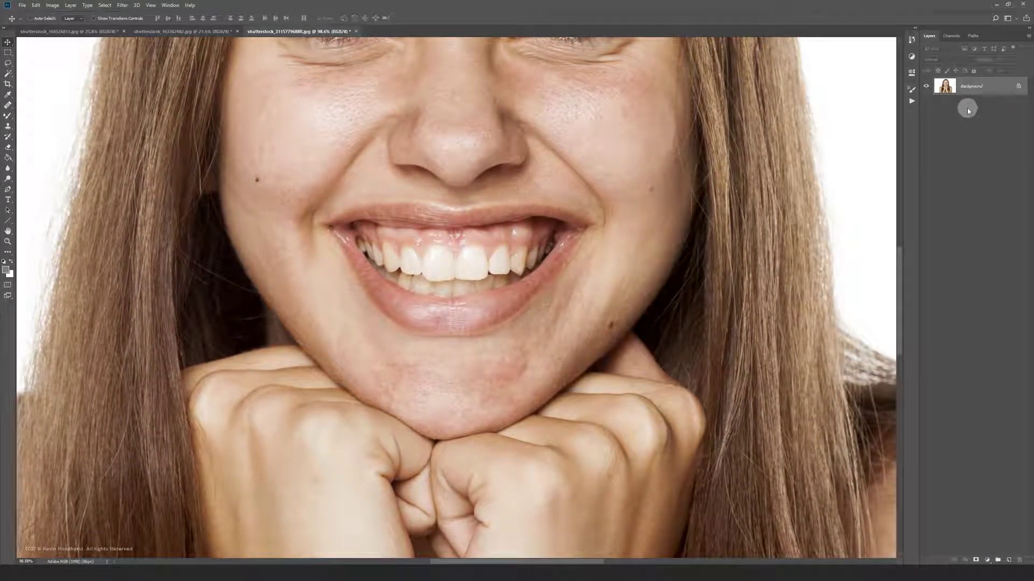
key("ctrl+j")
key("ctrl+j")
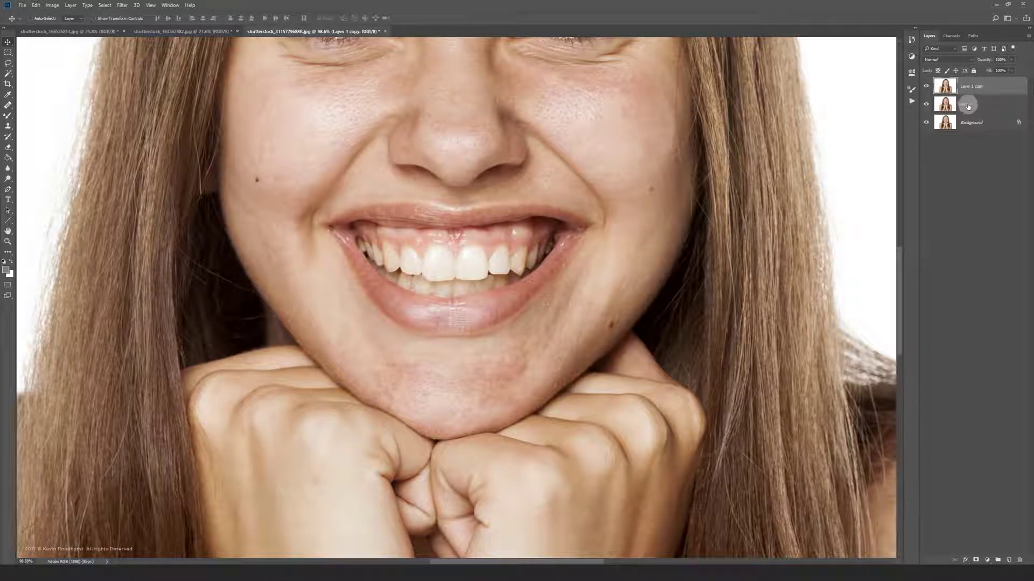
Rename the lower duplicate layer Blur and the upper duplicate layer Sharp.
double_click(968, 106)
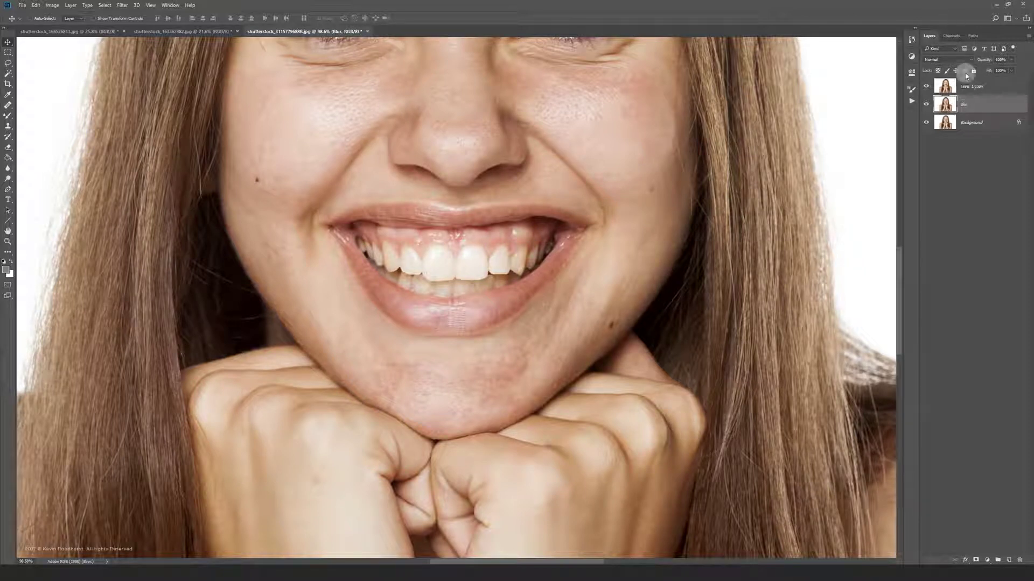
double_click(969, 86)
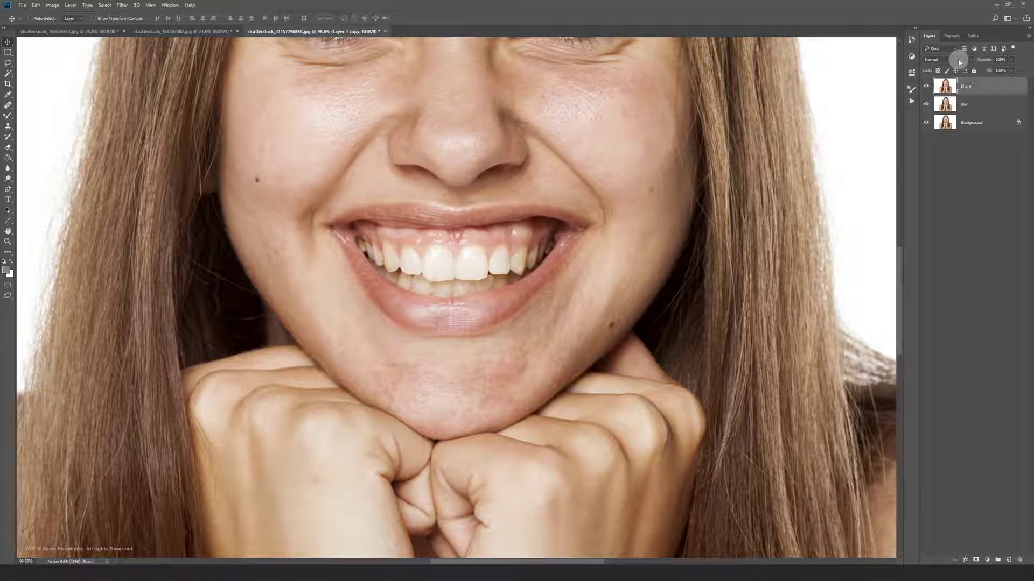
left_click(959, 63)
Group the Sharp and Blur layers together and name the group FS, keeping its contents expanded.
left_click(978, 107)
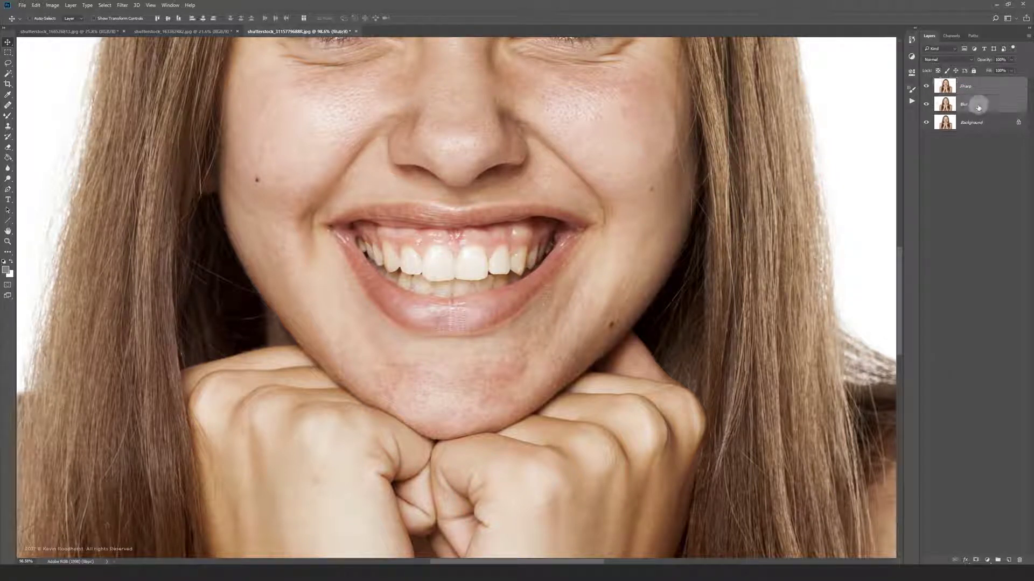
key("ctrl+g")
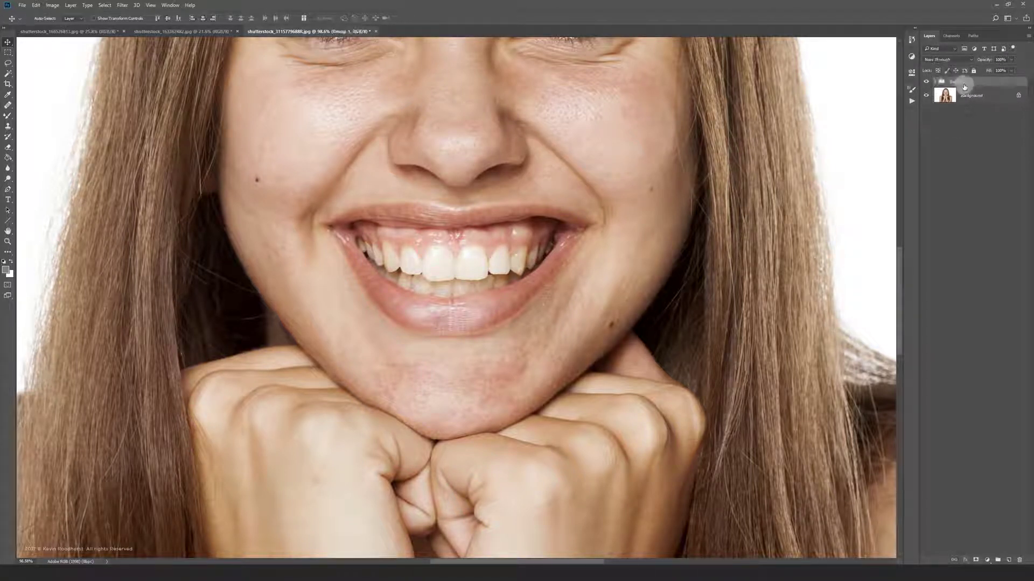
double_click(958, 82)
key("Return")
left_click(934, 82)
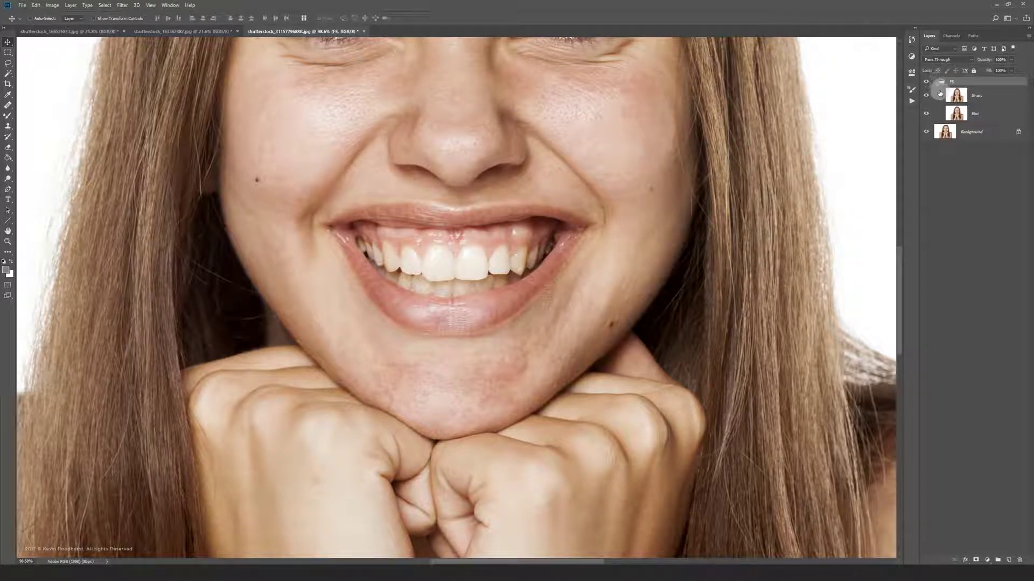
Hide the Sharp layer and apply a Gaussian Blur with a 3.5-pixel radius to the Blur layer.
left_click(926, 97)
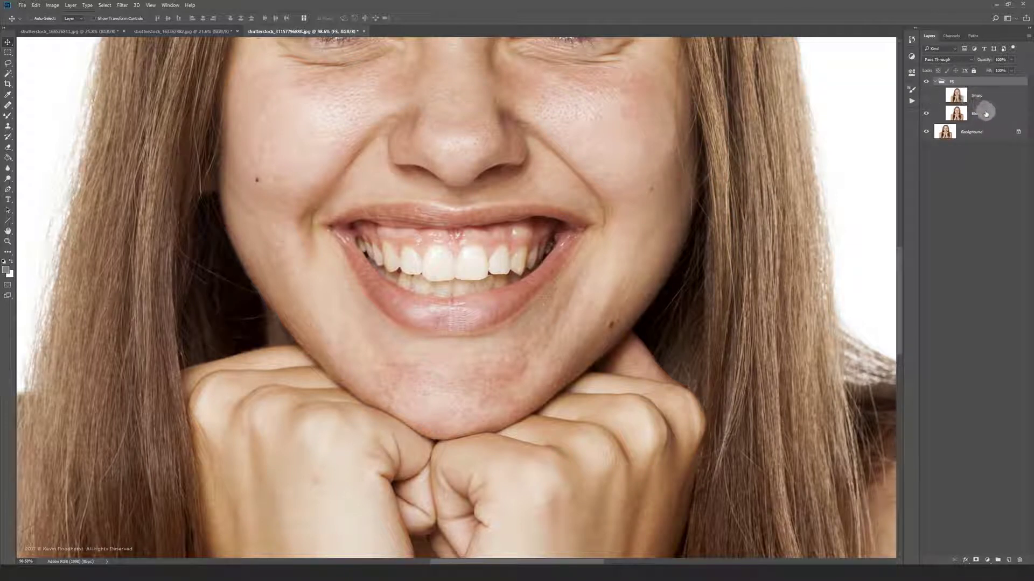
left_click(983, 108)
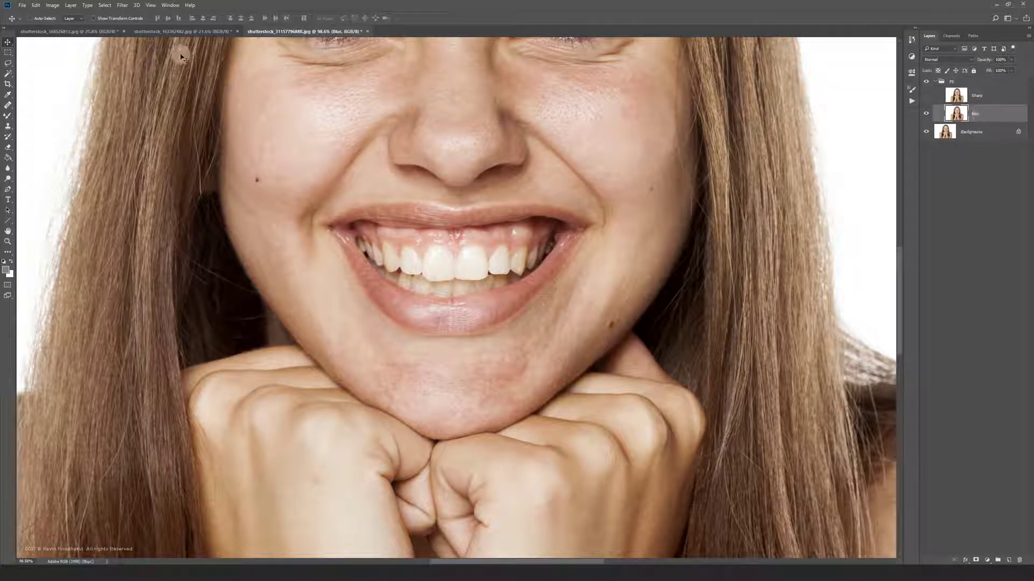
left_click(122, 5)
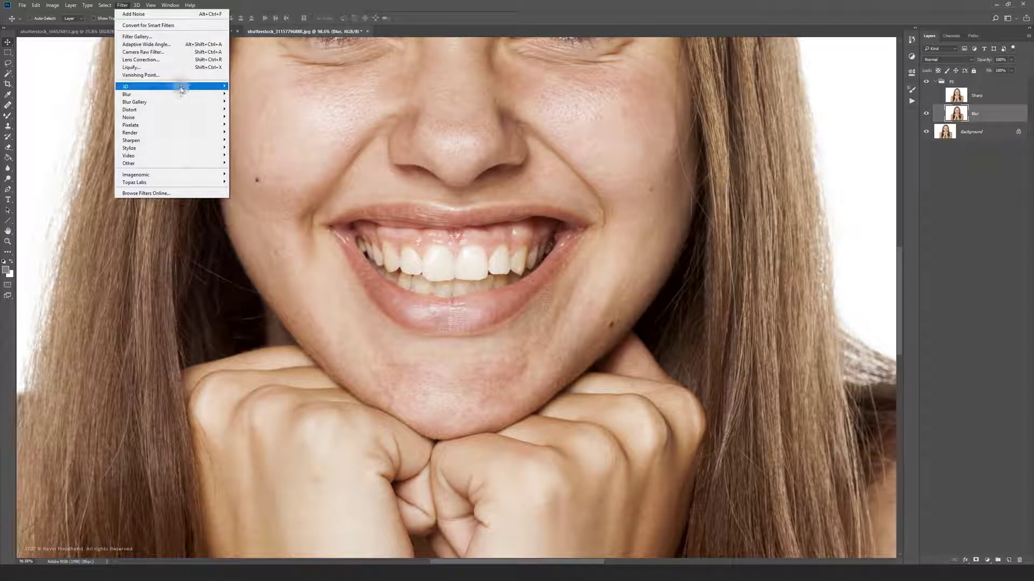
mouse_move(210, 95)
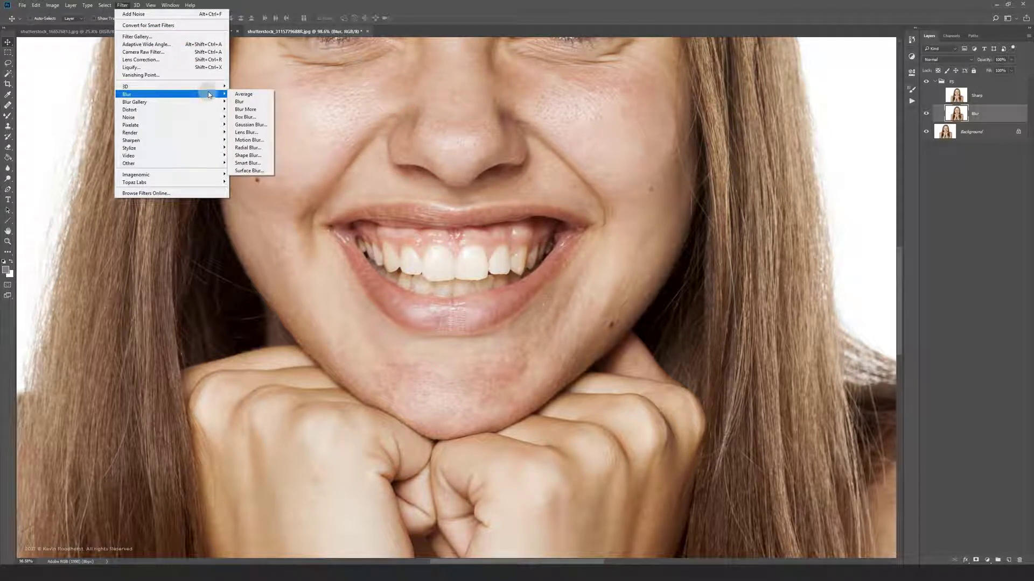
left_click(269, 125)
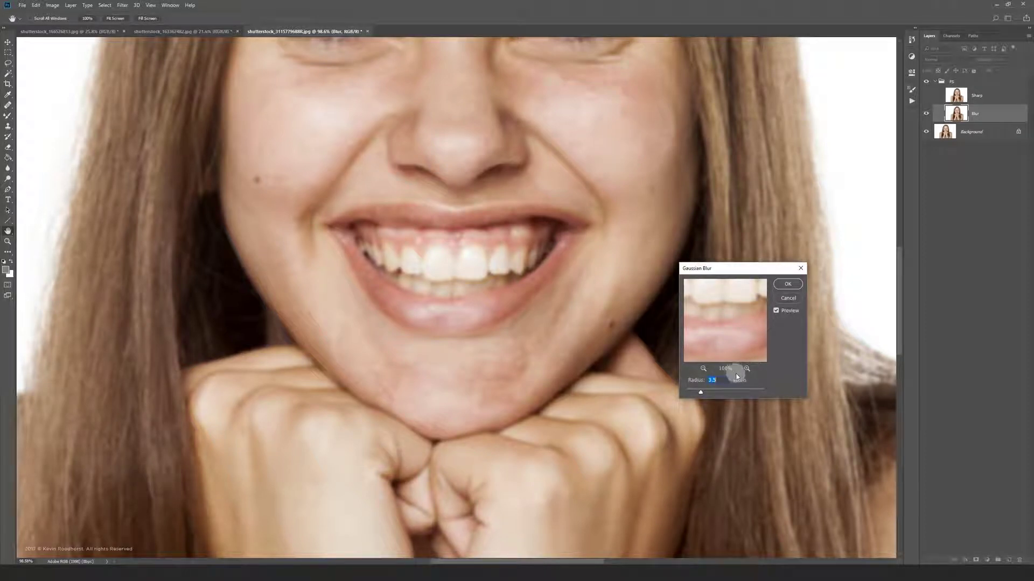
left_click(787, 284)
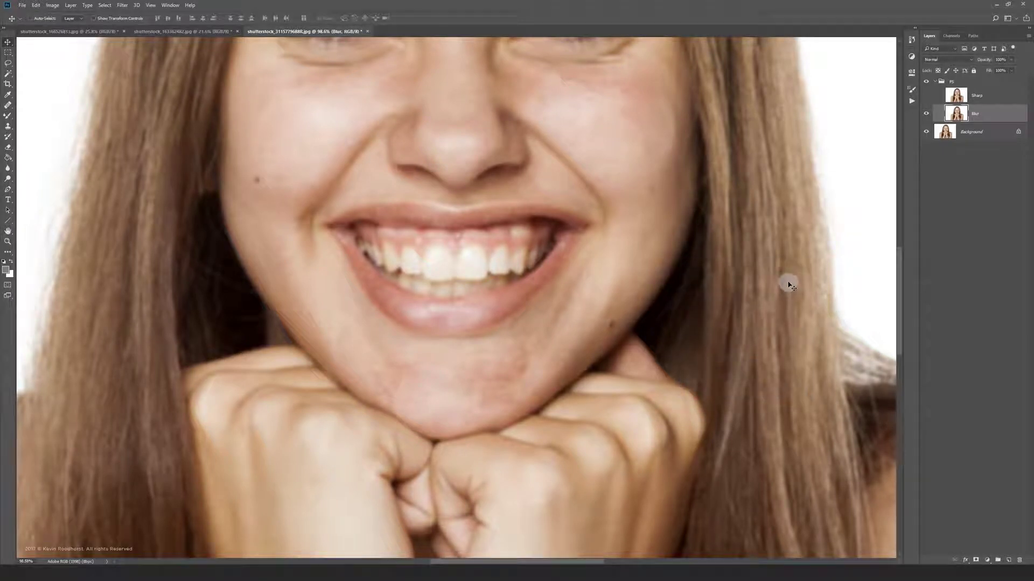
Show the Sharp layer again and set its blending mode to Linear Light.
left_click(926, 97)
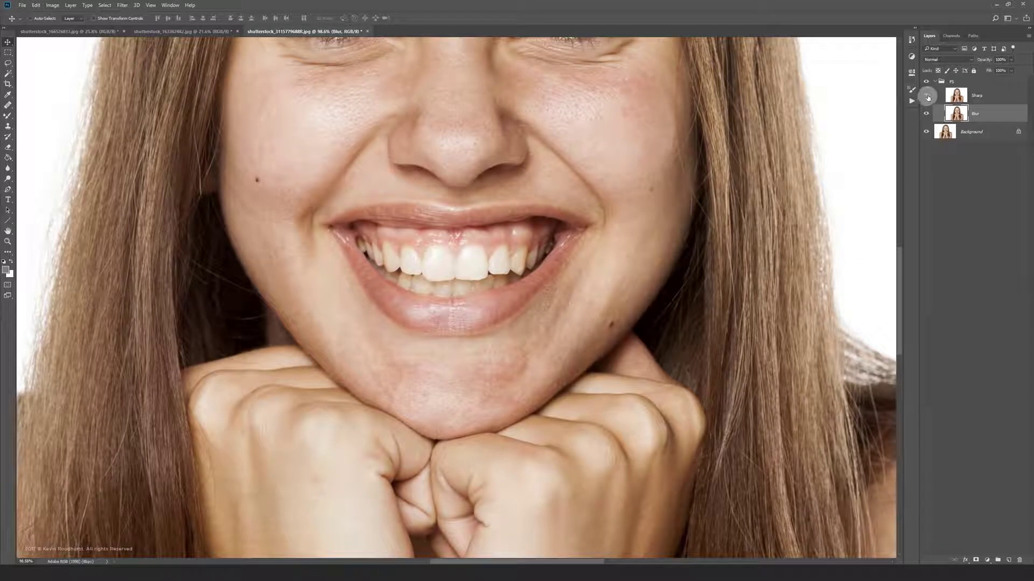
left_click(993, 96)
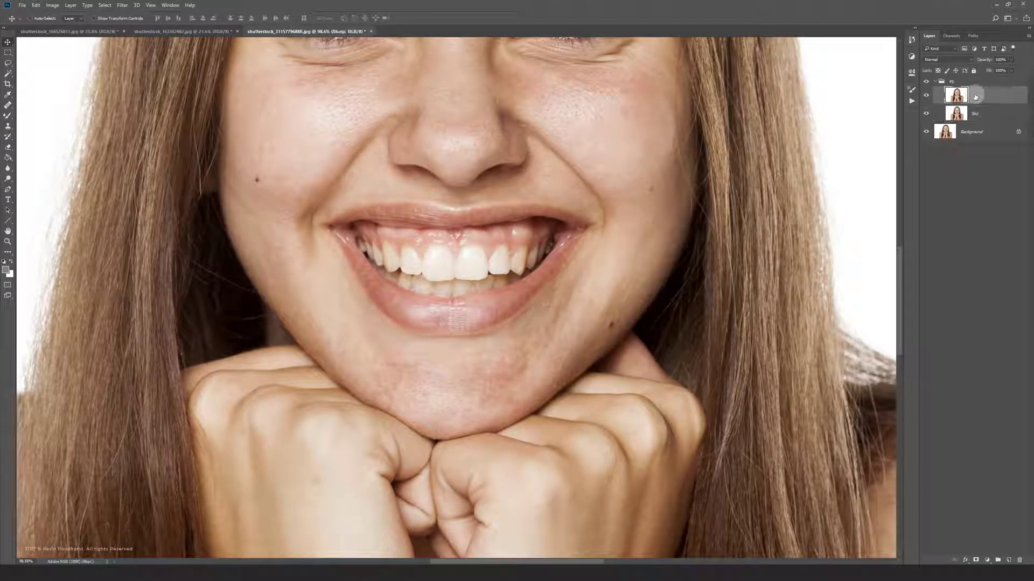
left_click(964, 59)
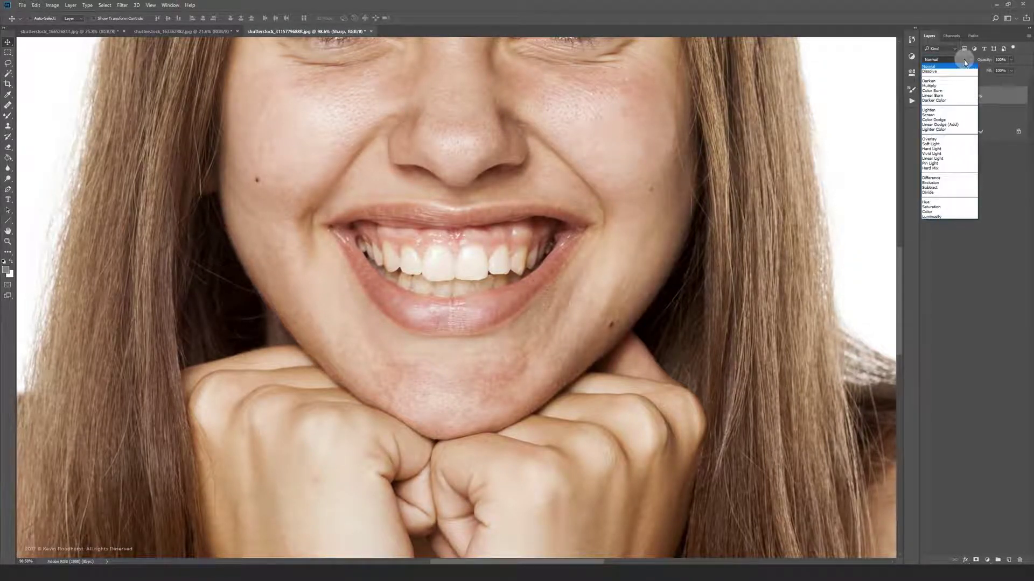
left_click(958, 157)
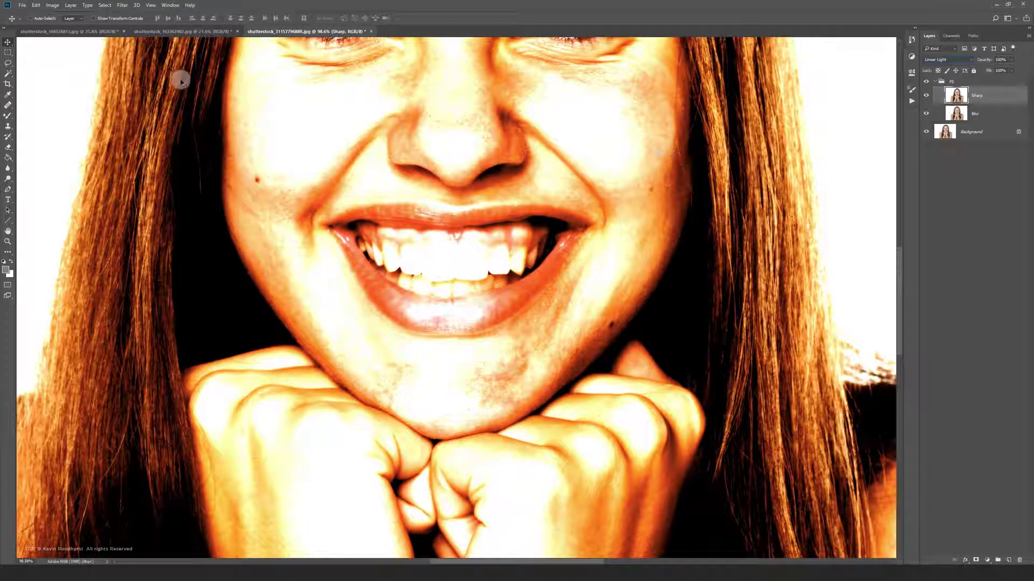
Use Apply Image on the Sharp layer with the Blur layer as source, Subtract blending, 100% opacity, scale 2 and offset 128.
left_click(53, 5)
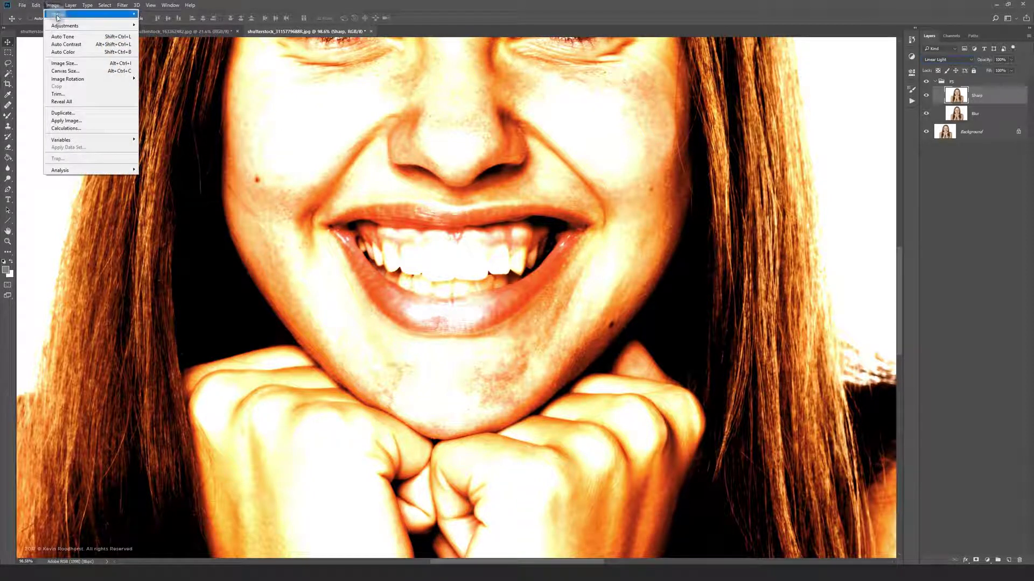
left_click(100, 122)
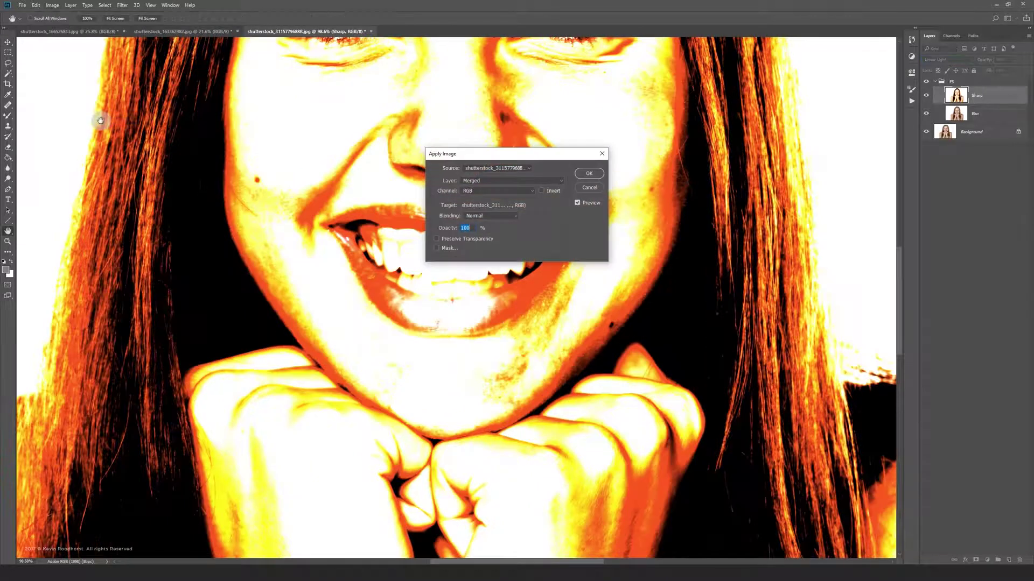
left_click(561, 182)
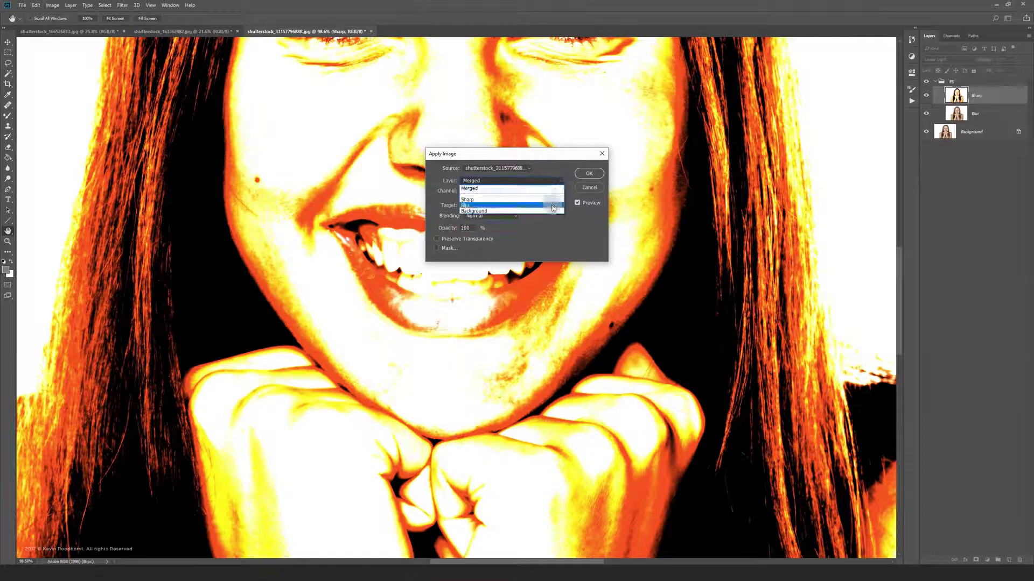
left_click(554, 207)
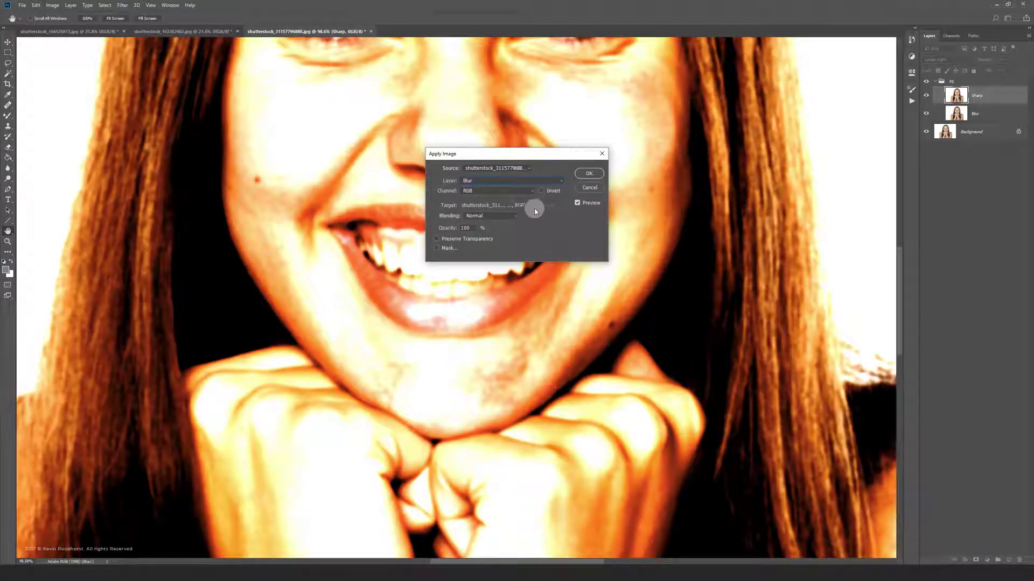
left_click(510, 217)
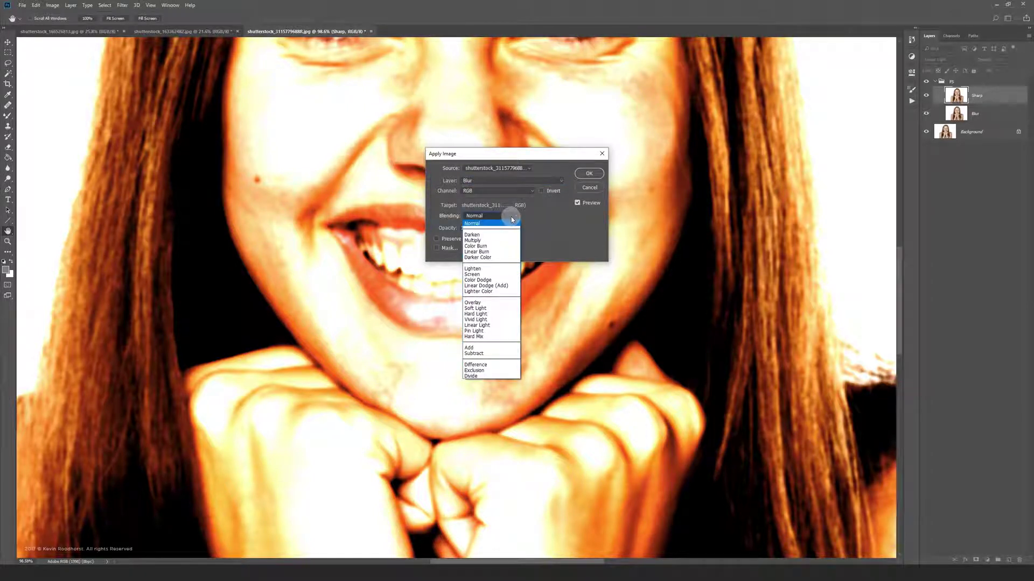
left_click(492, 354)
left_click(492, 354)
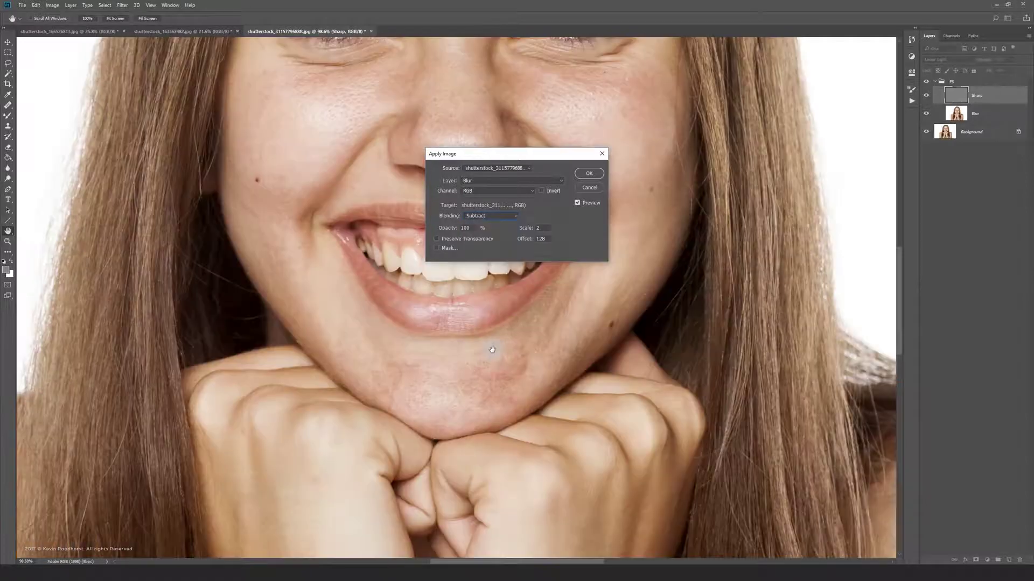
left_click(547, 242)
left_click(588, 174)
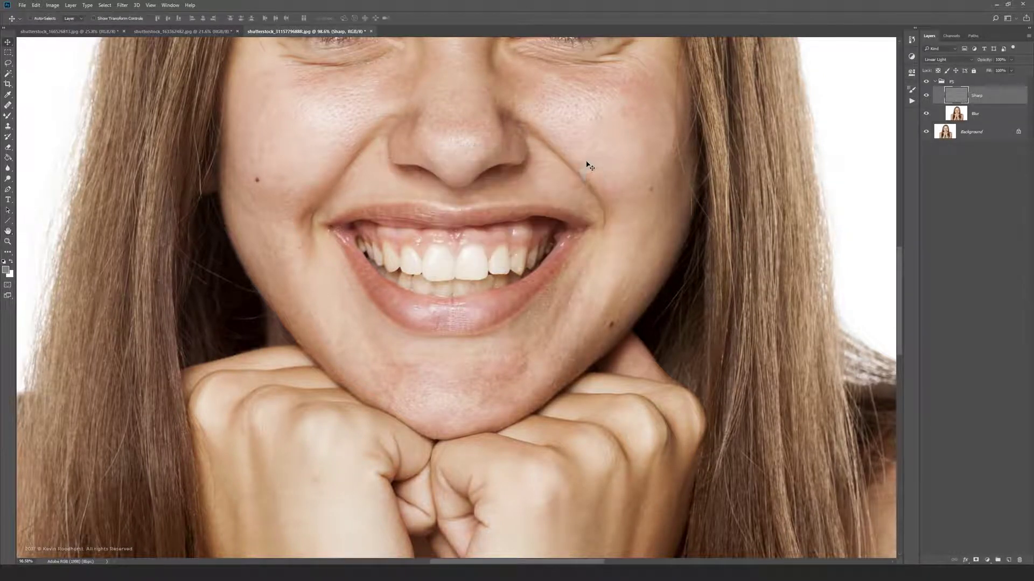
Select the Blur layer and set up the Mixer Brush with the Wet, Light Mix preset.
left_click(998, 114)
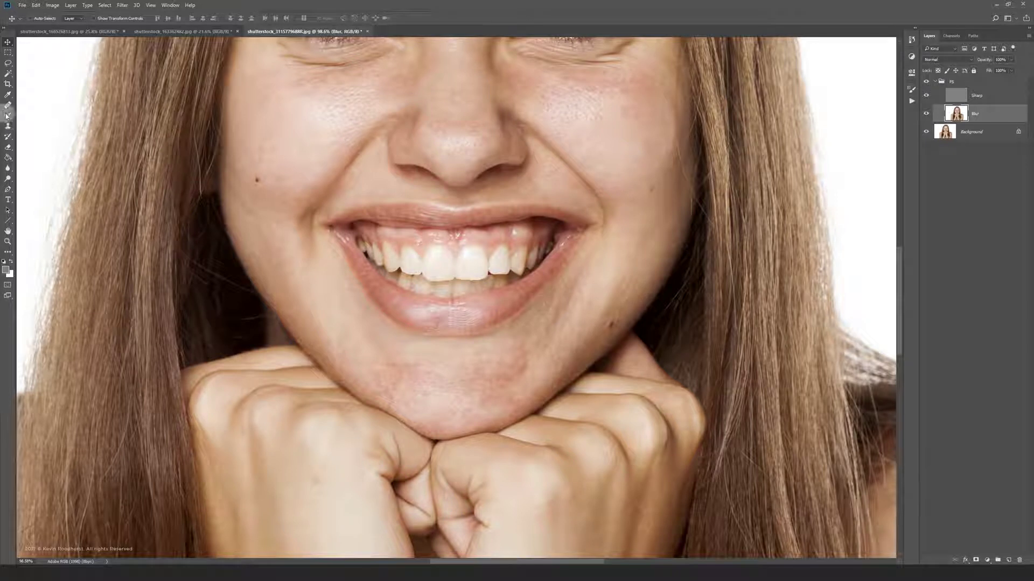
left_click(9, 116)
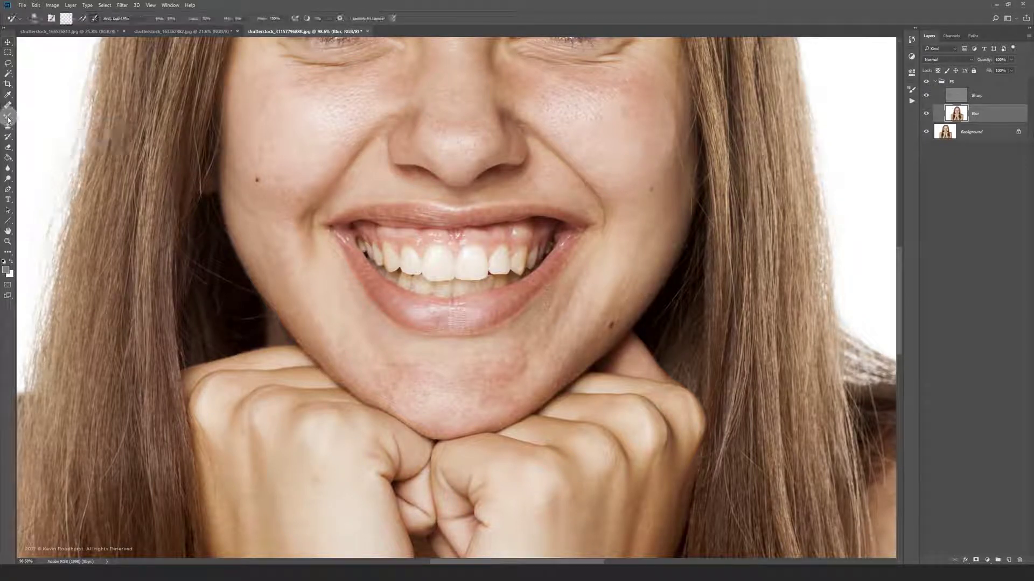
left_click(127, 34)
left_click(148, 19)
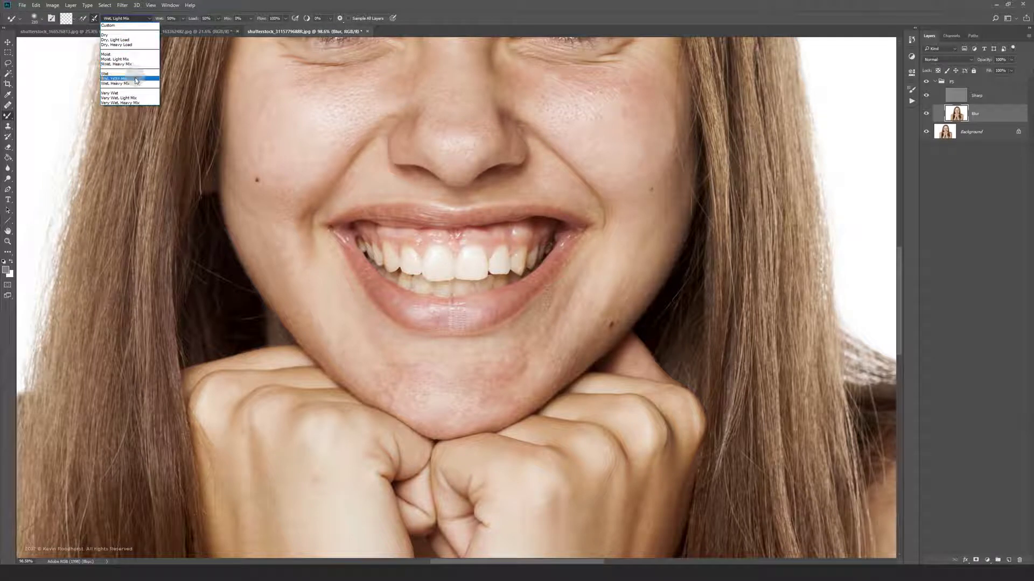
left_click(135, 81)
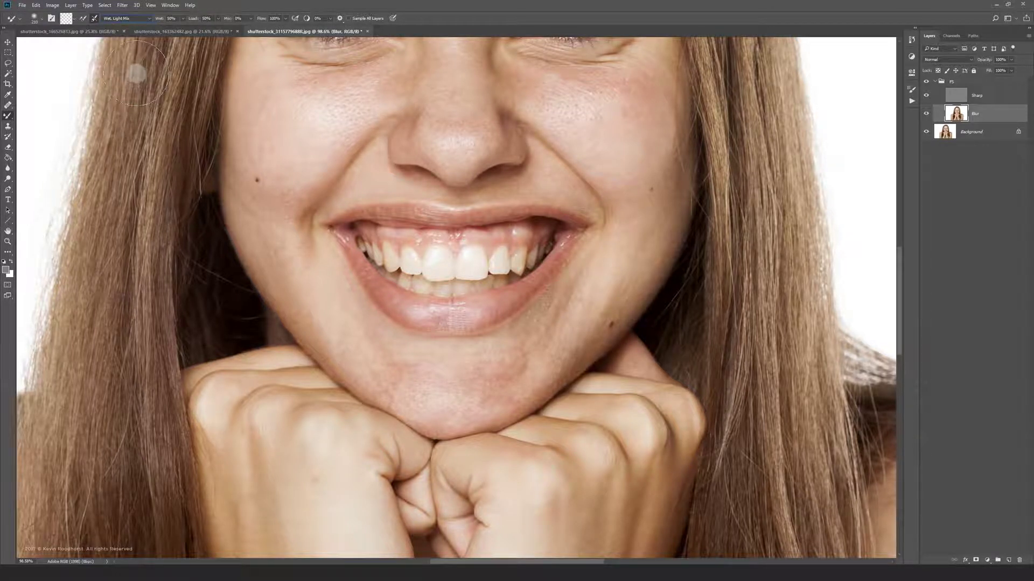
Smooth the blotchy skin tones on the chin and lower cheek of the Blur layer with the Mixer Brush.
mouse_move(483, 376)
left_mouse_down()
mouse_move(425, 386)
mouse_move(398, 377)
mouse_move(462, 377)
left_mouse_up()
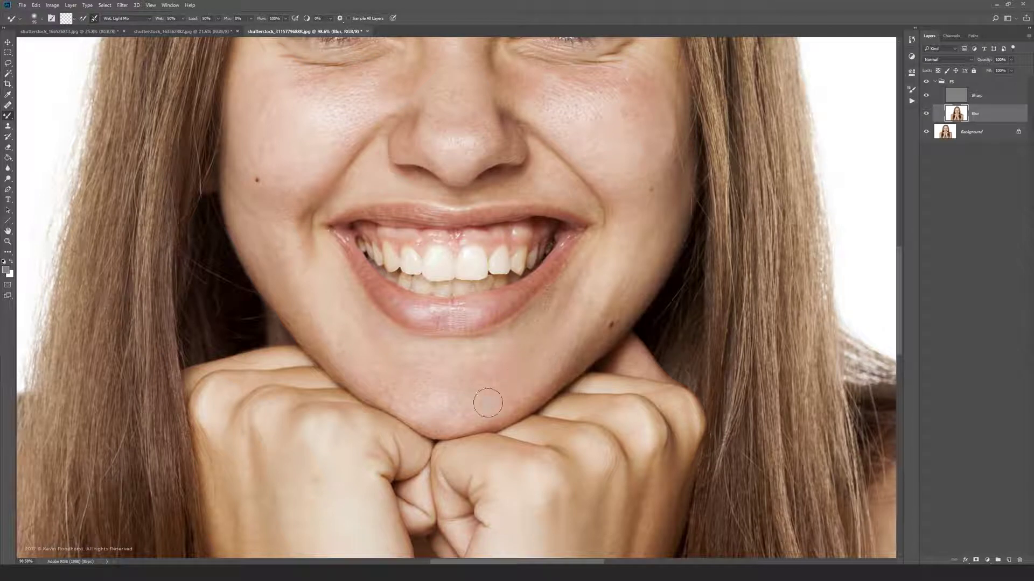
left_click_drag(409, 387, 419, 385)
mouse_move(419, 385)
left_mouse_down()
mouse_move(345, 336)
mouse_move(308, 279)
mouse_move(293, 280)
left_mouse_up()
right_click(292, 279, "alt")
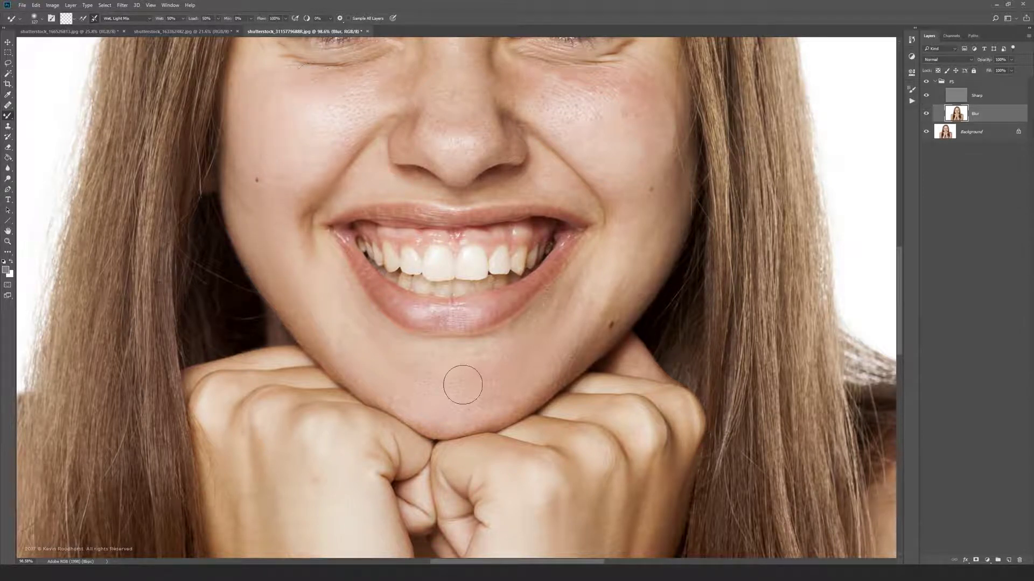
Blend the uneven tones of the nose bridge and forehead on the Blur layer with the Mixer Brush.
mouse_move(606, 247)
left_mouse_down()
mouse_move(598, 307)
mouse_move(646, 325)
mouse_move(723, 412)
left_mouse_up()
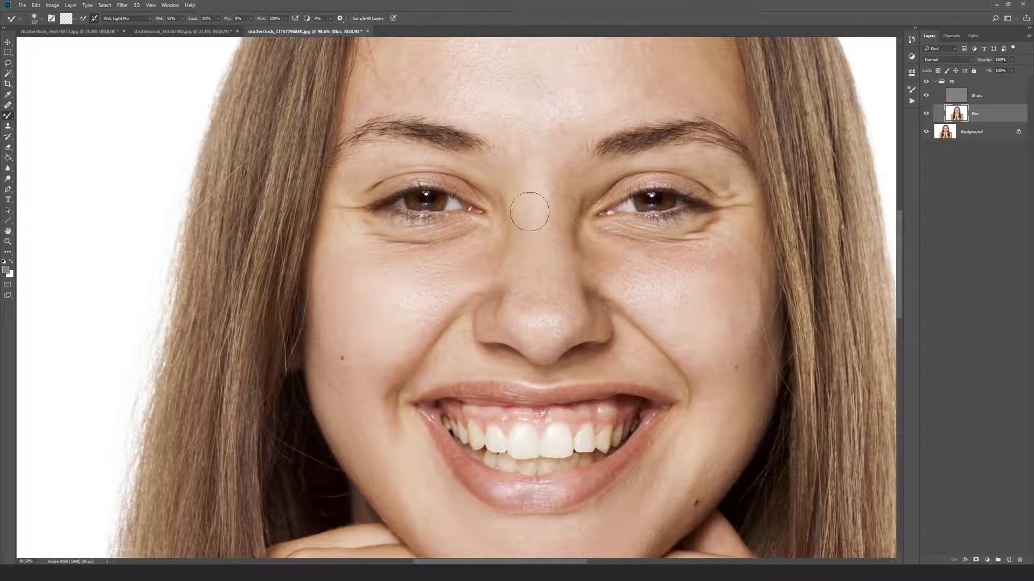
left_click_drag(531, 208, 520, 364)
mouse_move(542, 141)
left_mouse_down()
mouse_move(442, 156)
mouse_move(558, 112)
mouse_move(460, 131)
mouse_move(545, 121)
mouse_move(425, 168)
mouse_move(419, 233)
mouse_move(406, 183)
mouse_move(415, 231)
mouse_move(561, 223)
mouse_move(453, 221)
mouse_move(453, 163)
mouse_move(557, 141)
mouse_move(632, 149)
mouse_move(536, 116)
mouse_move(629, 144)
mouse_move(656, 189)
mouse_move(618, 146)
mouse_move(647, 203)
mouse_move(600, 177)
mouse_move(667, 228)
mouse_move(631, 163)
mouse_move(605, 157)
mouse_move(505, 175)
mouse_move(479, 201)
mouse_move(544, 254)
mouse_move(629, 244)
mouse_move(557, 253)
mouse_move(472, 245)
mouse_move(497, 146)
mouse_move(500, 254)
left_mouse_up()
left_click_drag(557, 410, 479, 197)
left_click_drag(564, 311, 579, 223)
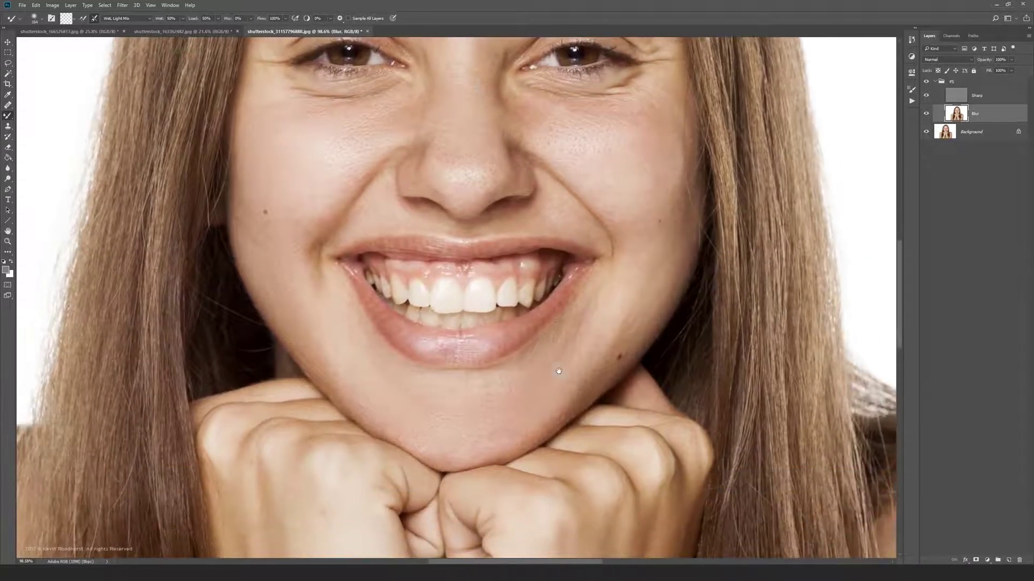
Compare the chin and mouth area before and after retouching by toggling the frequency separation group's visibility.
left_click_drag(560, 392, 545, 302)
left_click_drag(511, 342, 524, 347)
left_click_drag(574, 325, 594, 345)
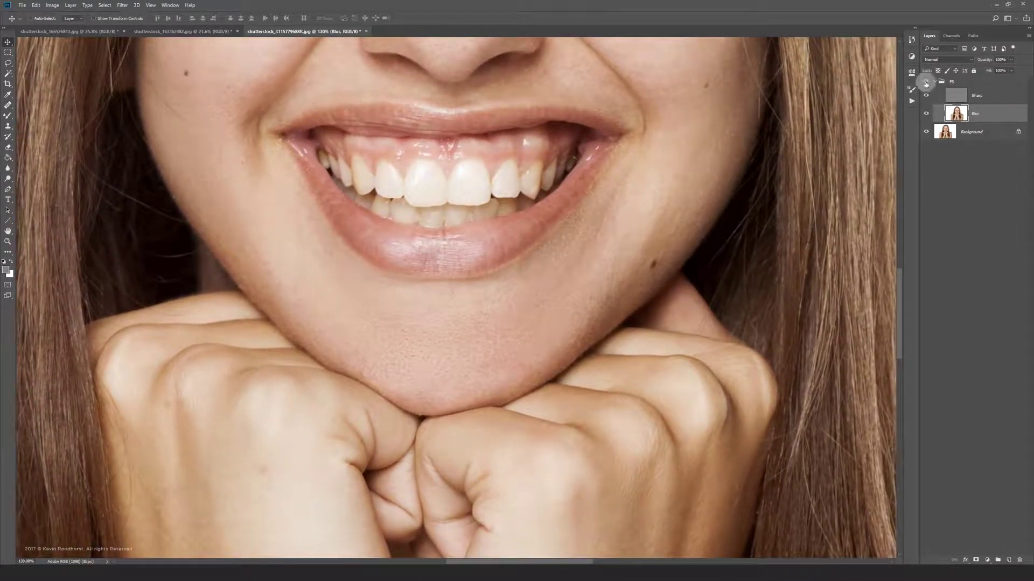
left_click(926, 83)
left_click(928, 82)
left_click(927, 95)
left_click(925, 86)
left_click(928, 82)
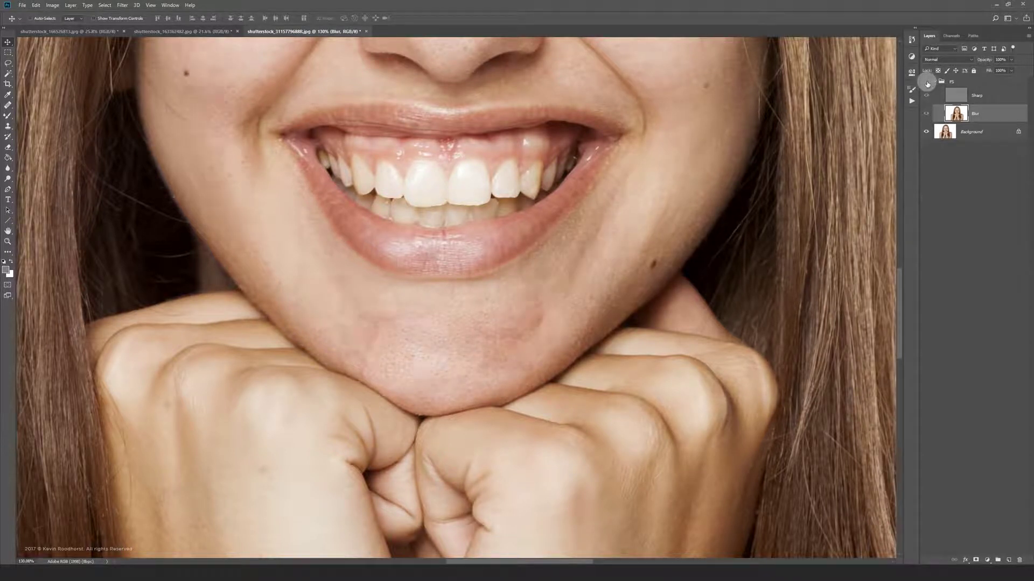
left_click(928, 83)
Check the retouch across the face from eyebrows to chin by hiding and showing the layer group.
mouse_move(684, 232)
left_mouse_down()
mouse_move(669, 232)
mouse_move(656, 328)
mouse_move(634, 359)
left_mouse_up()
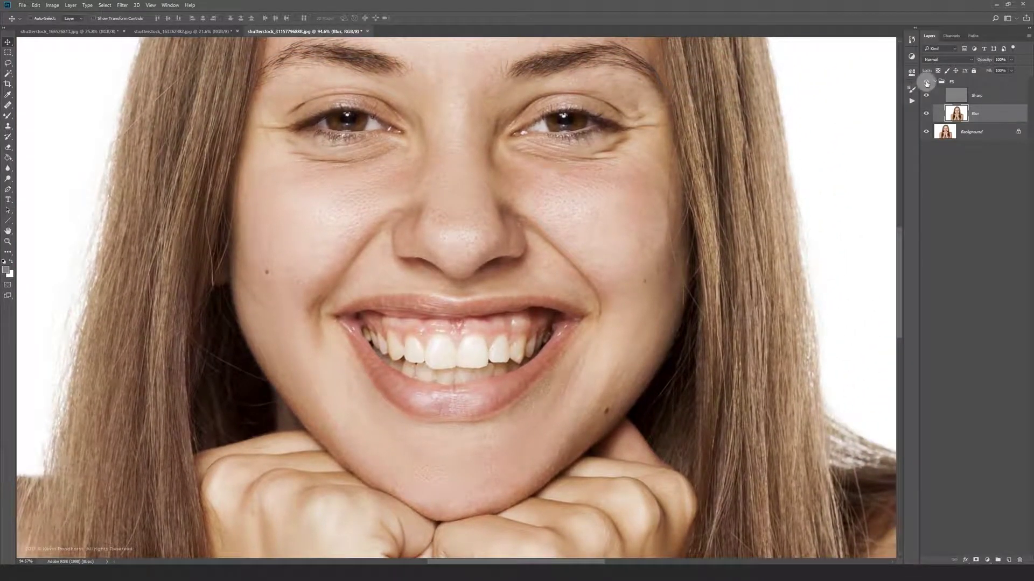
left_click(927, 83)
left_click(926, 83)
left_click(926, 83)
left_click(926, 82)
Examine the forehead with and without the retouching group, both with the upper face and in close-up.
left_click_drag(684, 186, 655, 387)
left_click_drag(665, 279, 658, 280)
left_click(926, 82)
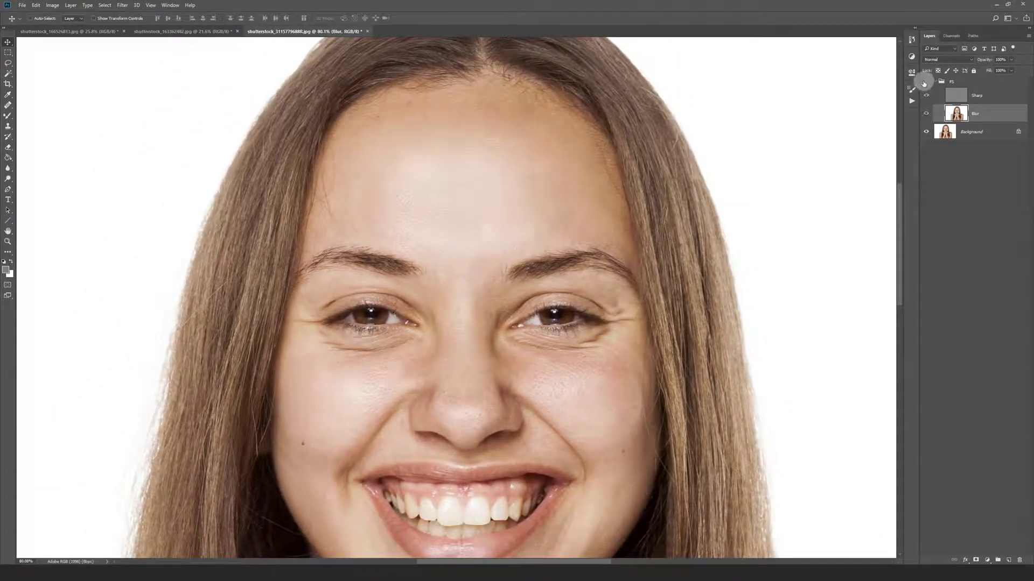
left_click(926, 82)
left_click(926, 82)
left_click(926, 82)
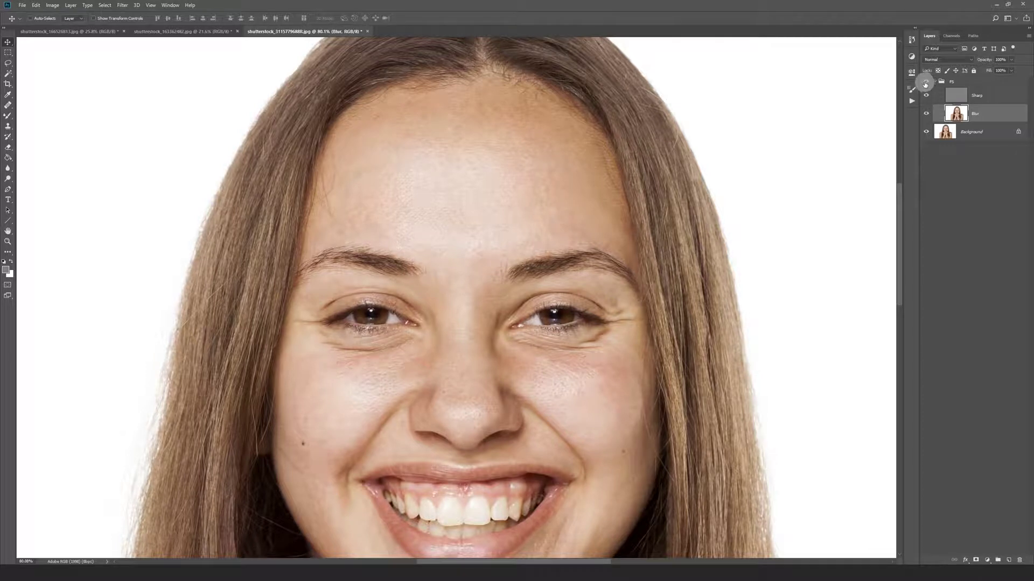
left_click(926, 83)
left_click(927, 82)
left_click_drag(519, 161, 540, 172)
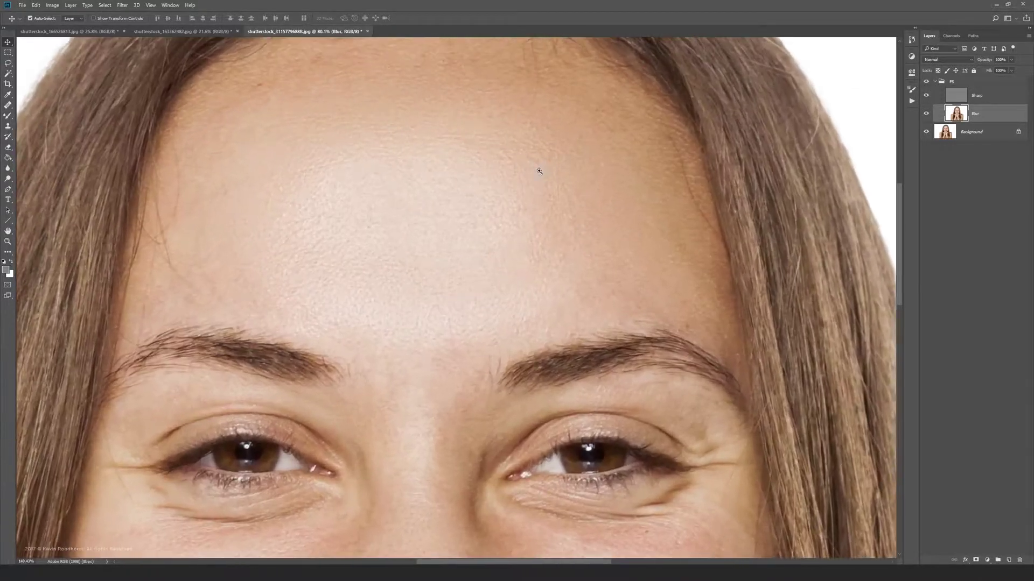
left_click(926, 83)
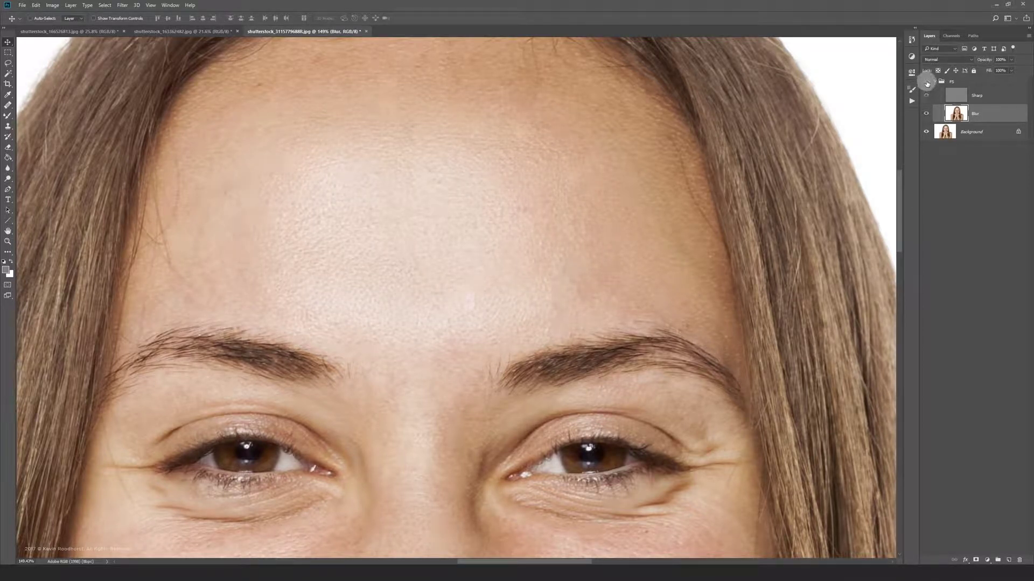
left_click(926, 82)
Compare the whole portrait with the retouching group hidden and shown several times.
left_click_drag(609, 347, 596, 353)
left_click_drag(600, 441, 572, 123)
left_click_drag(605, 329, 600, 171)
mouse_move(613, 294)
left_mouse_down()
mouse_move(568, 291)
mouse_move(585, 364)
left_mouse_up()
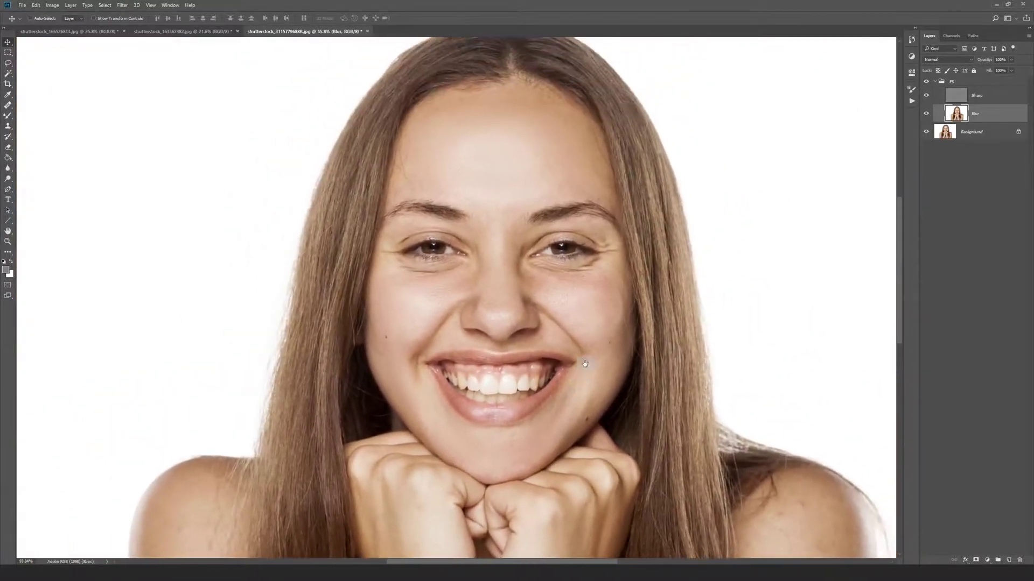
scroll(603, 339, "down", 2)
left_click(927, 82)
left_click(926, 83)
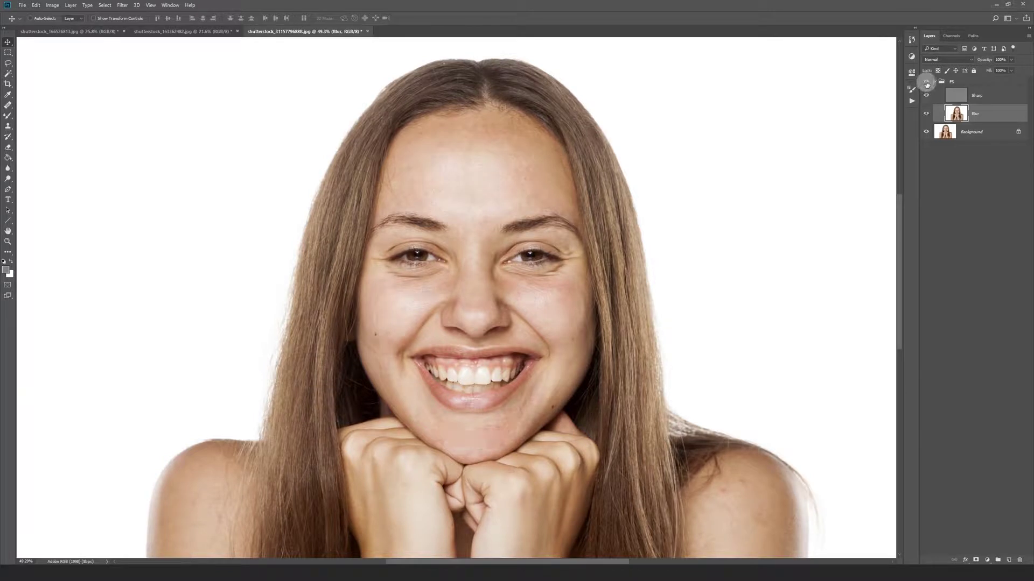
left_click(926, 83)
left_click(926, 82)
left_click(927, 82)
left_click(926, 83)
Inspect the preserved skin texture around the mouth and chin in close-up with the group off and on, and return to the full portrait.
left_click_drag(510, 440, 709, 269)
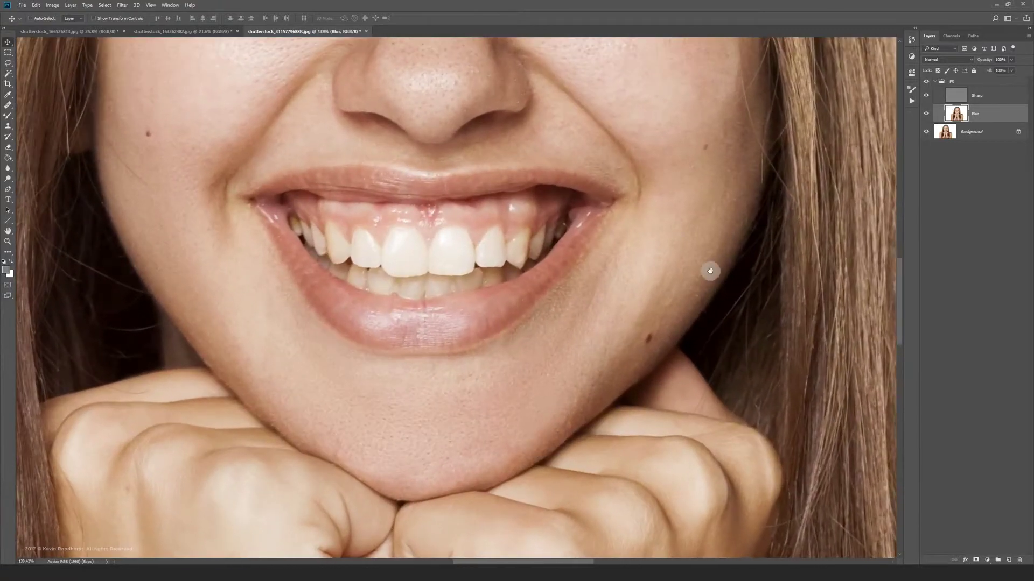
left_click(925, 83)
left_click(924, 83)
left_click(924, 84)
left_click(925, 84)
left_click_drag(691, 270, 669, 275)
left_click_drag(710, 211, 628, 323)
left_click_drag(673, 290, 651, 292)
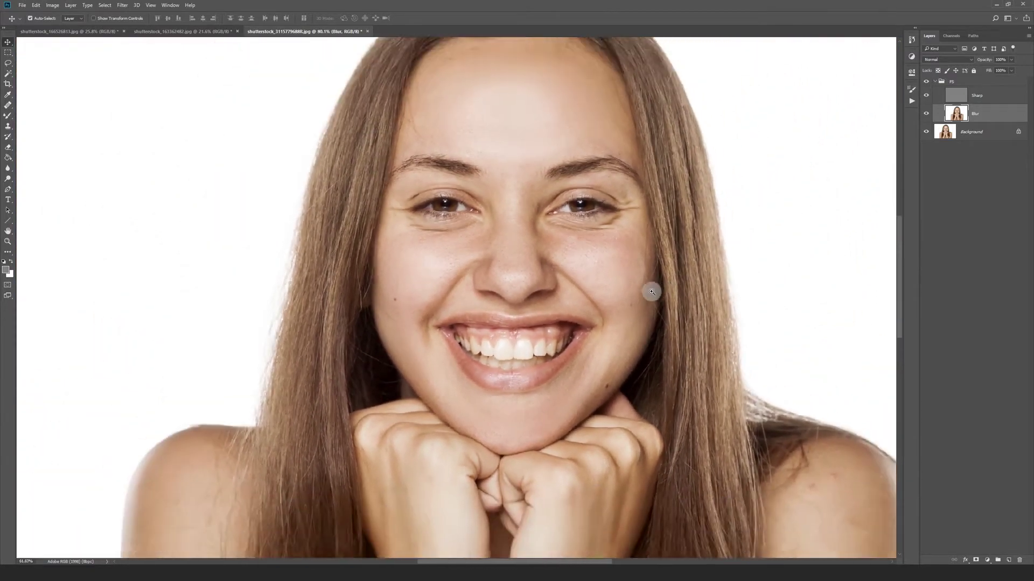